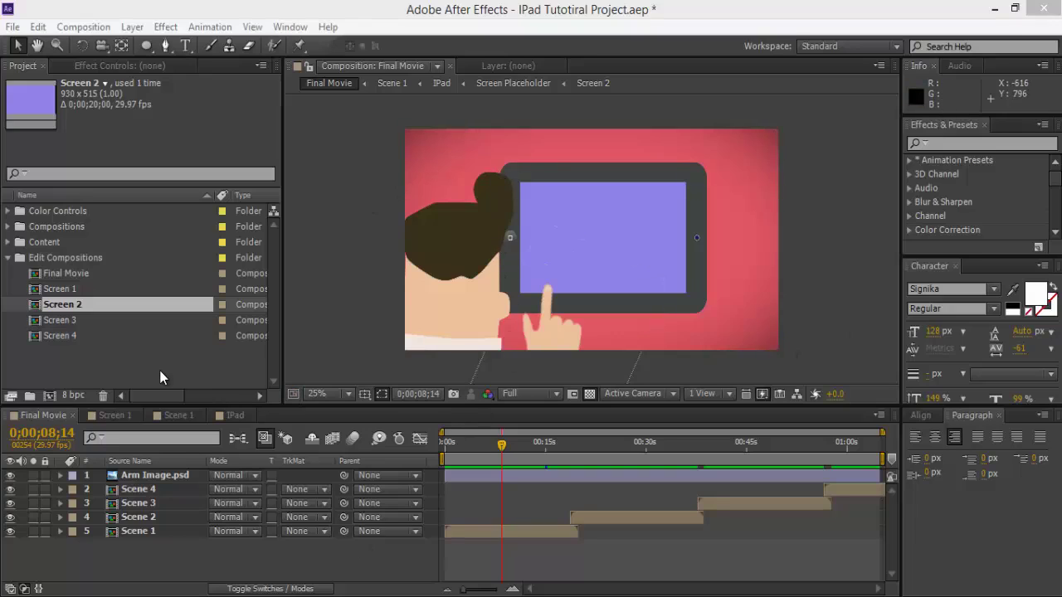
# - Open the Screen 2 composition and rename its Screen layer to BG
pyautogui.click(159, 370)
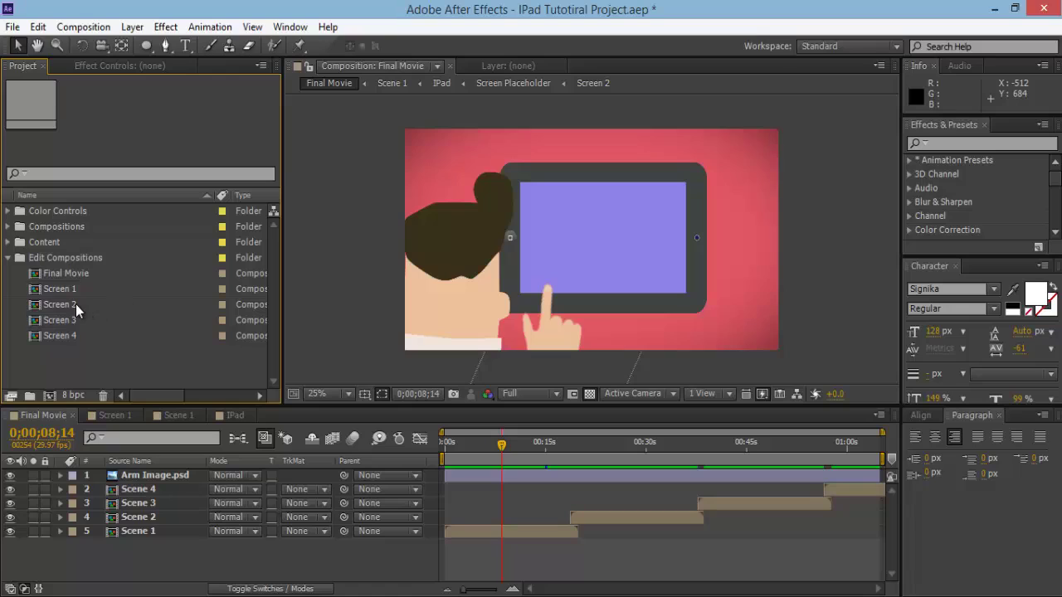
pyautogui.doubleClick(71, 308)
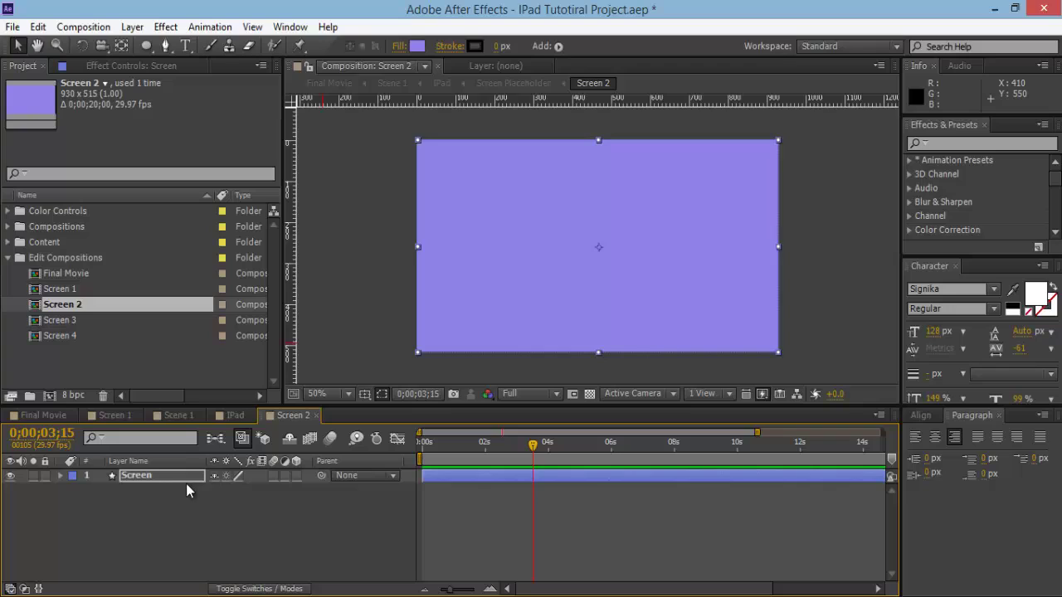
pyautogui.click(165, 482)
pyautogui.press('Return')
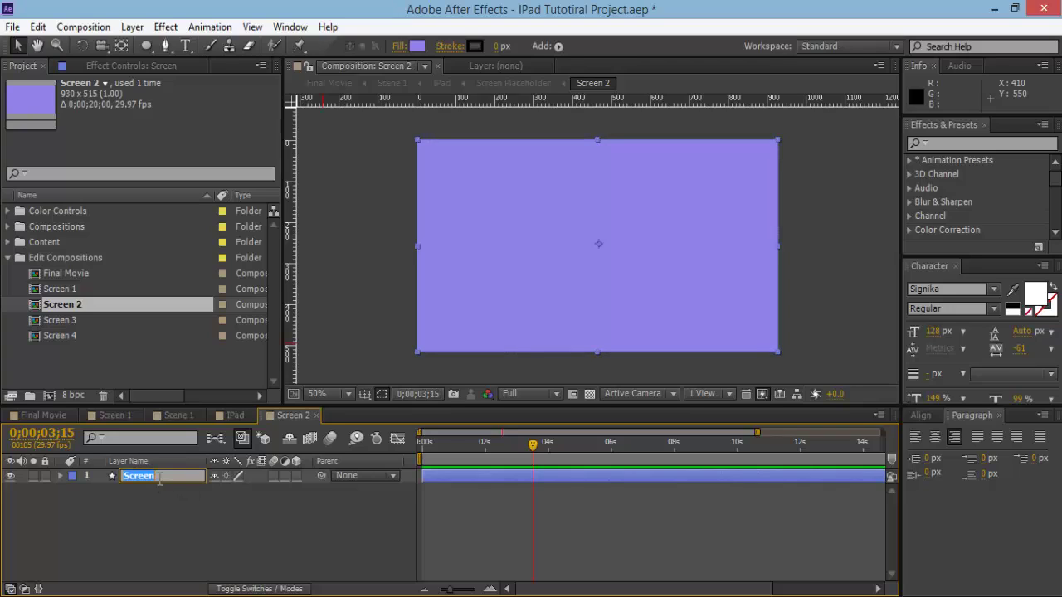
pyautogui.write('BG')
pyautogui.press('Return')
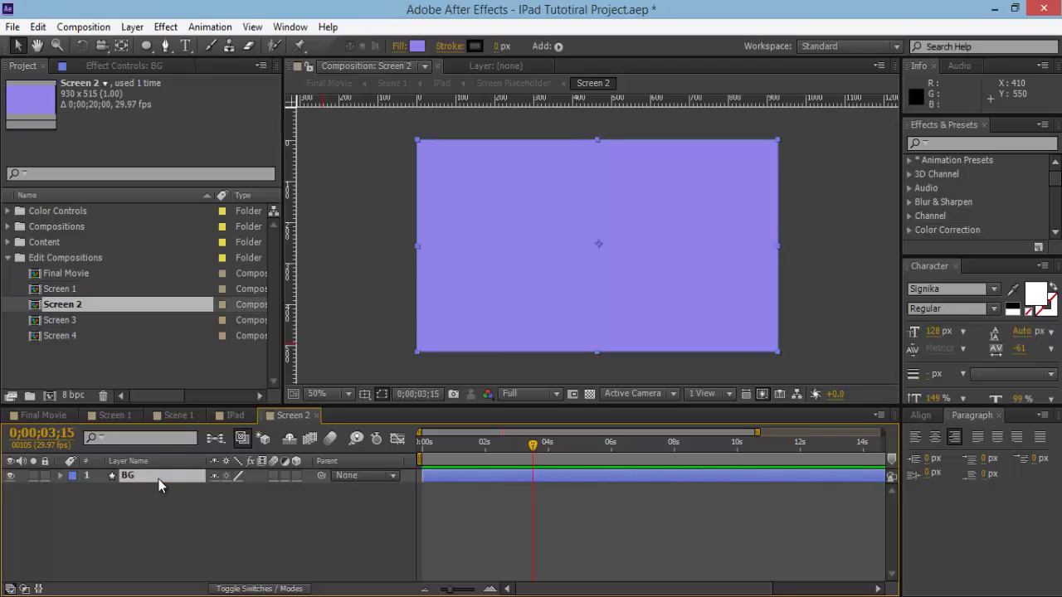
# - Duplicate the BG layer and name the copy Stripes
pyautogui.hotkey('ctrl', 'd')
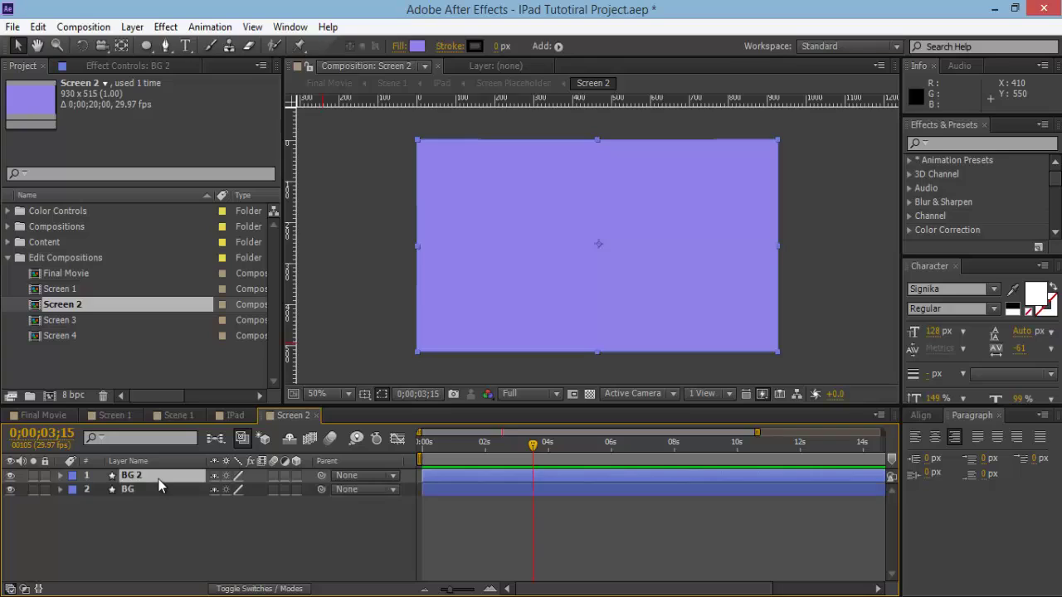
pyautogui.press('Return')
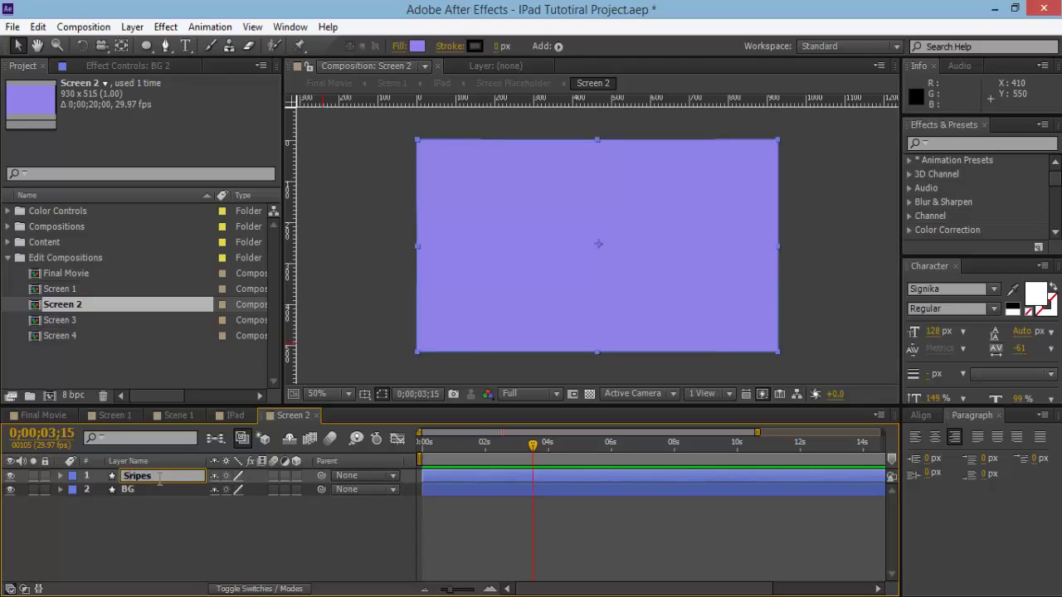
pyautogui.press('Return')
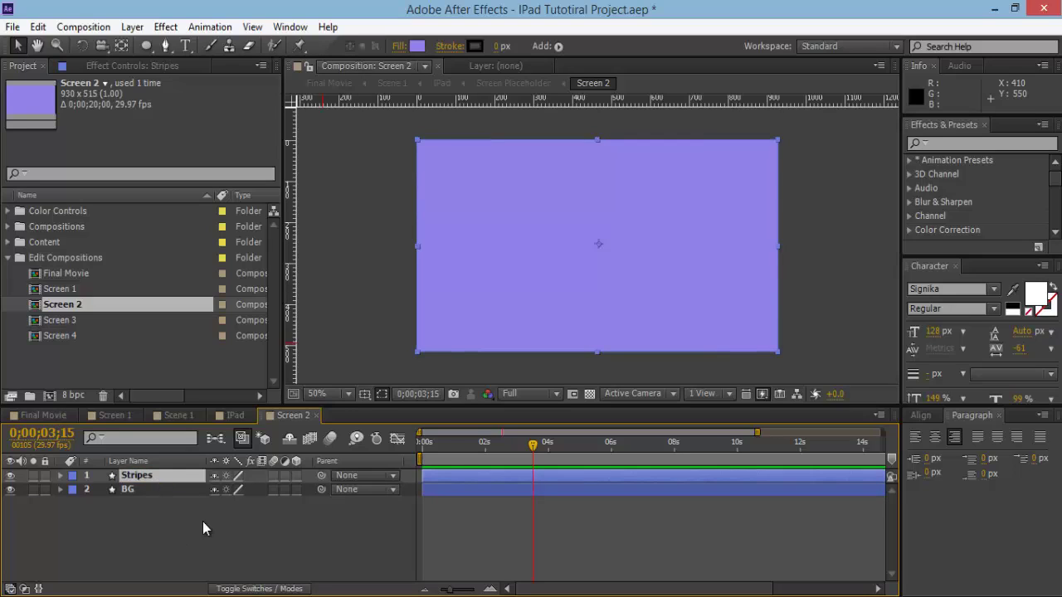
# - Change the Stripes layer's fill from purple to medium blue 4C8BCC
pyautogui.click(203, 521)
pyautogui.click(151, 483)
pyautogui.click(417, 46)
pyautogui.moveTo(191, 81)
pyautogui.mouseDown()
pyautogui.moveTo(137, 71)
pyautogui.moveTo(119, 94)
pyautogui.moveTo(123, 108)
pyautogui.moveTo(135, 70)
pyautogui.mouseUp()
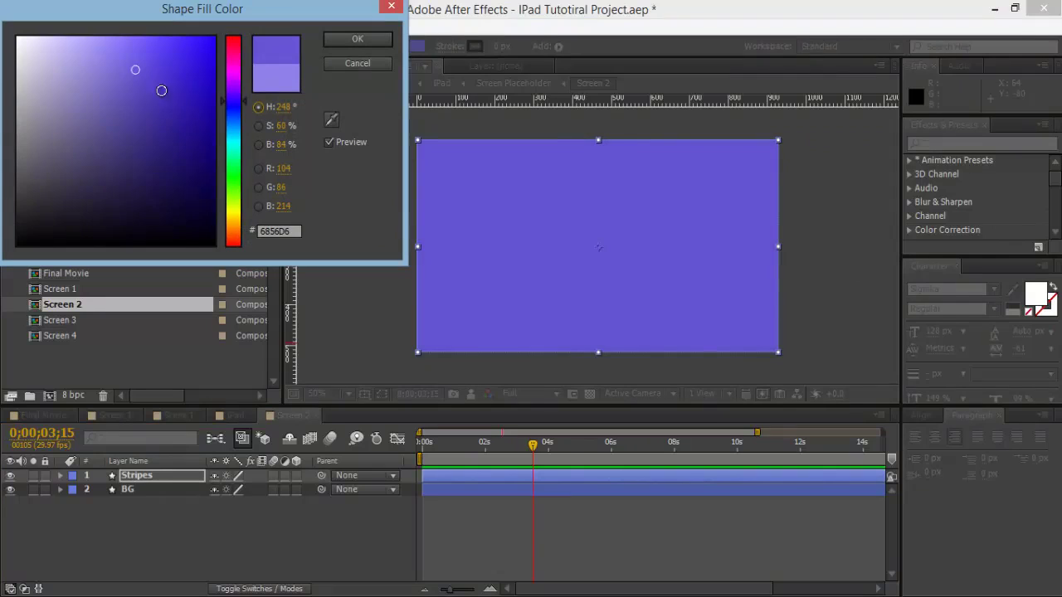
pyautogui.moveTo(231, 106); pyautogui.dragTo(236, 112)
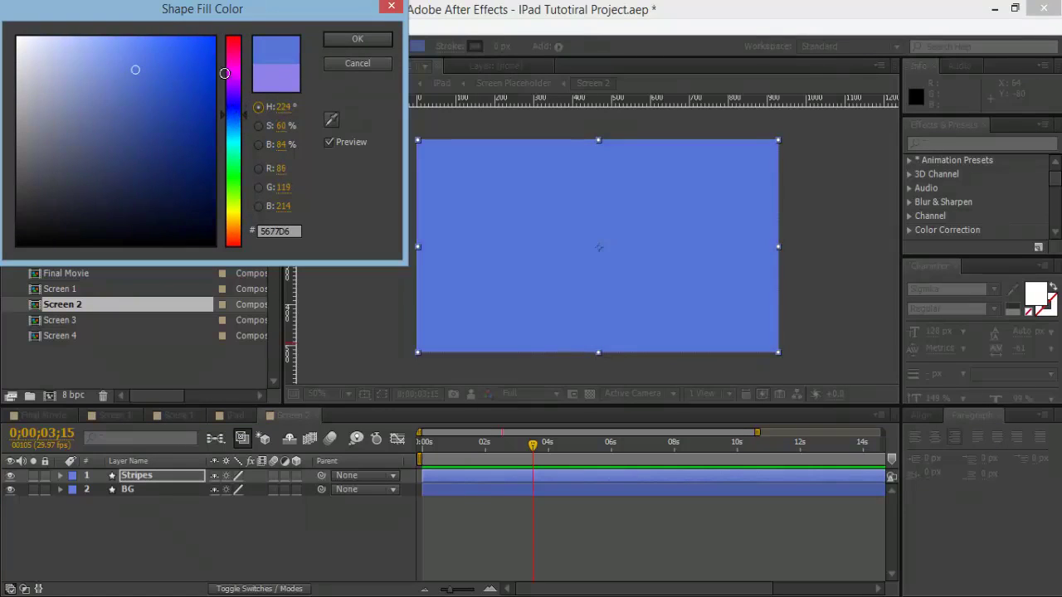
pyautogui.moveTo(136, 70)
pyautogui.mouseDown()
pyautogui.moveTo(122, 81)
pyautogui.moveTo(149, 79)
pyautogui.mouseUp()
pyautogui.click(245, 123)
pyautogui.click(332, 43)
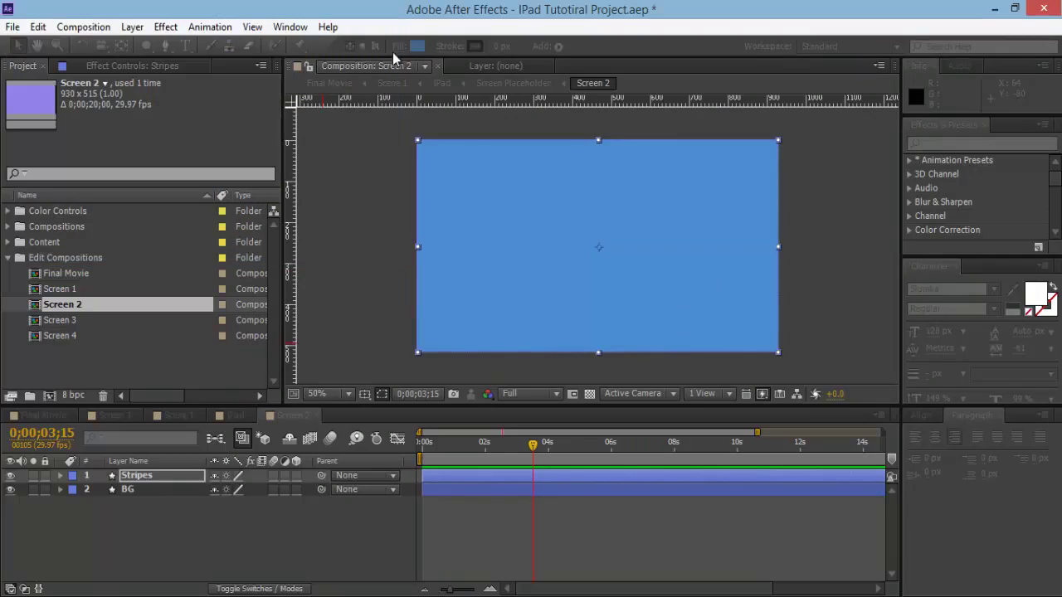
# - Find the Venetian Blinds effect and apply it to the Stripes layer
pyautogui.click(947, 143)
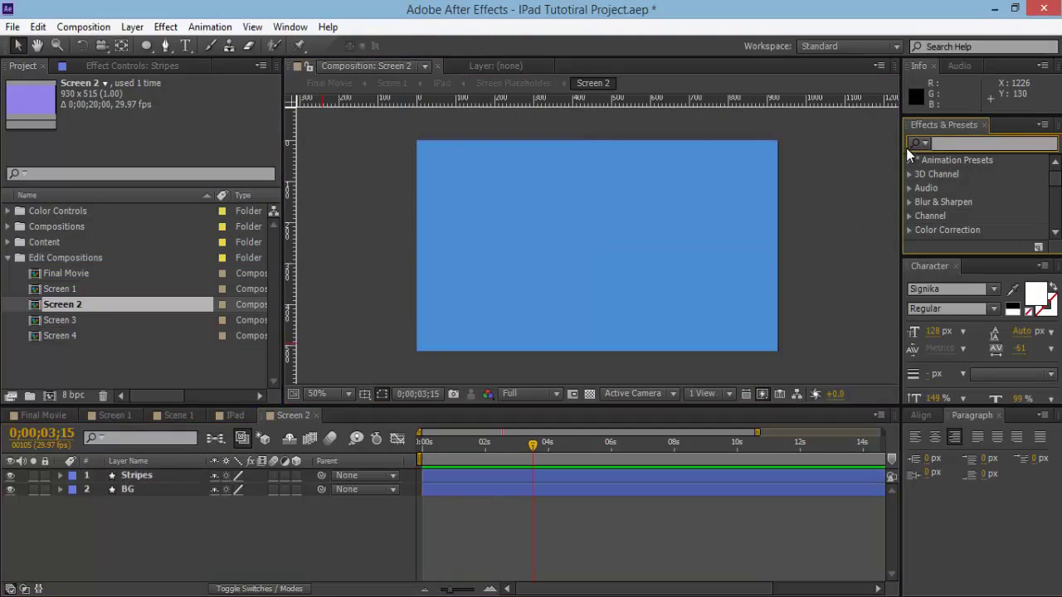
pyautogui.click(282, 27)
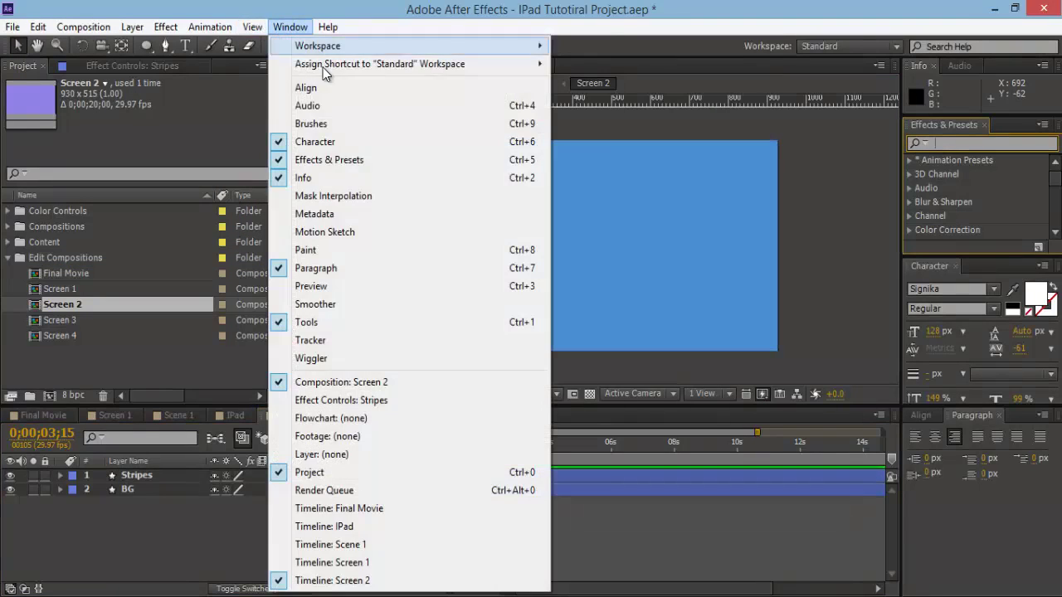
pyautogui.click(983, 166)
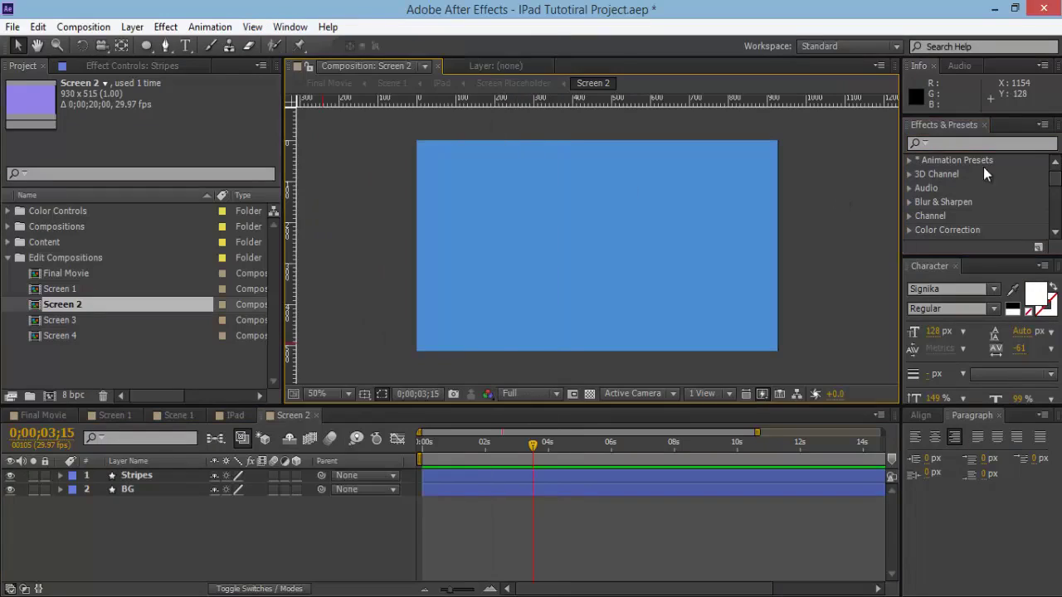
pyautogui.write('venetian')
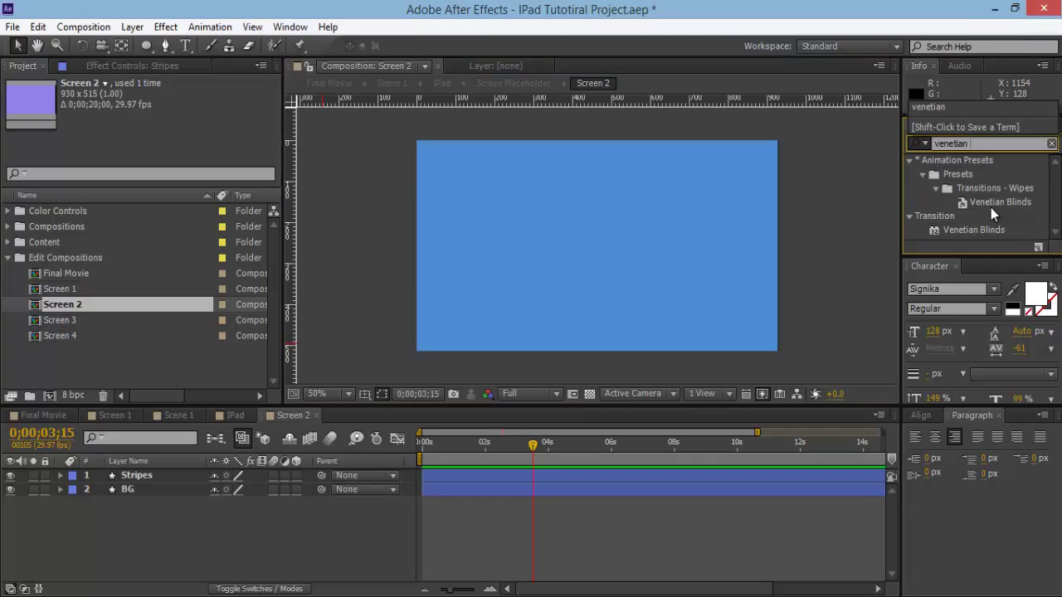
pyautogui.click(988, 225)
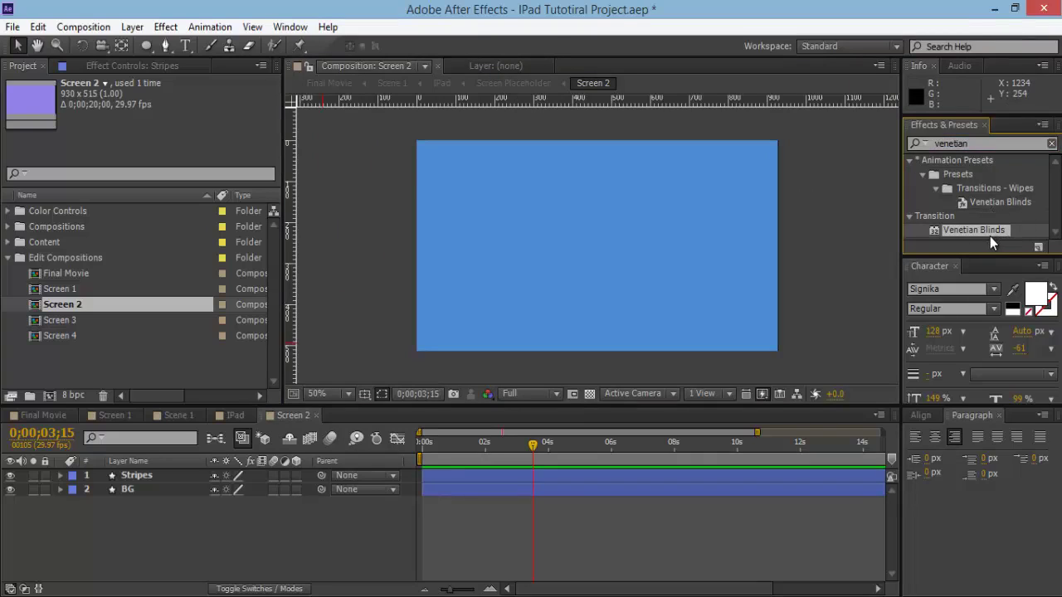
pyautogui.moveTo(983, 233); pyautogui.dragTo(184, 484)
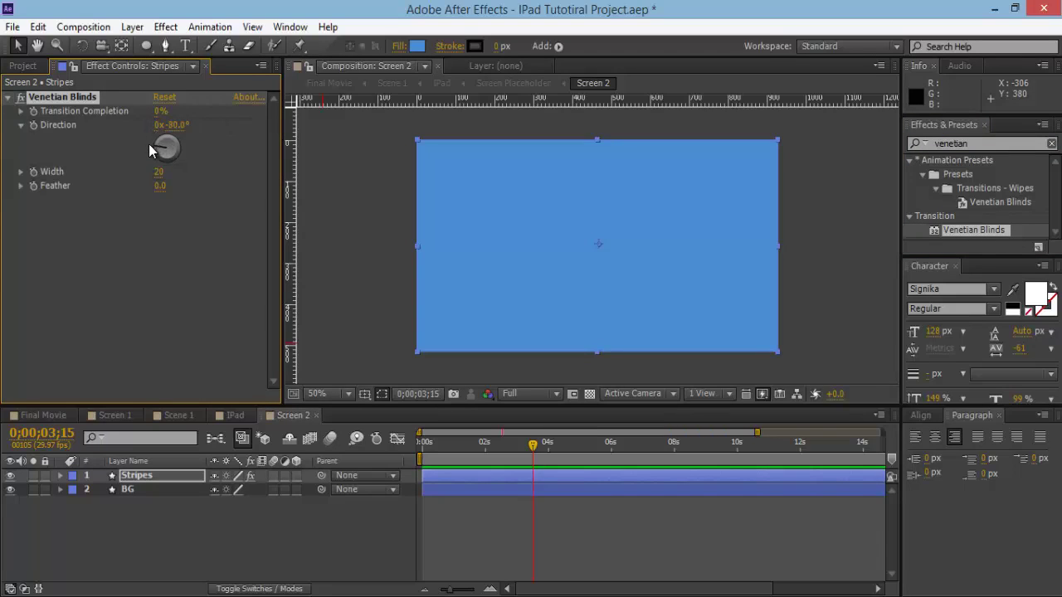
# - Set Venetian Blinds Direction to -90° and Transition Completion to 33%
pyautogui.moveTo(148, 143)
pyautogui.mouseDown()
pyautogui.moveTo(127, 160)
pyautogui.moveTo(132, 144)
pyautogui.mouseUp()
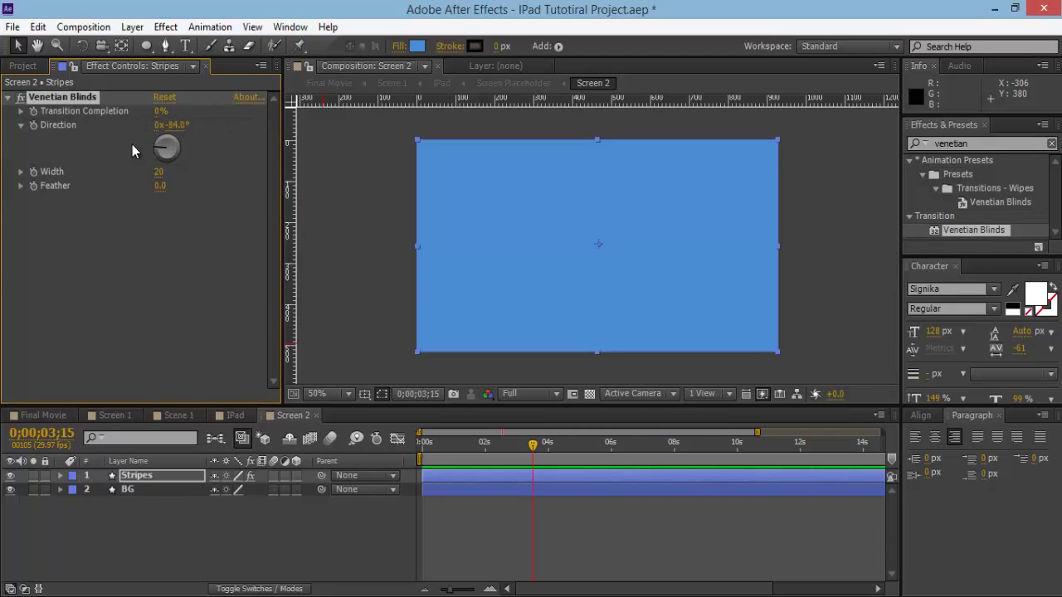
pyautogui.click(176, 125)
pyautogui.write('-90')
pyautogui.press('Return')
pyautogui.click(147, 260)
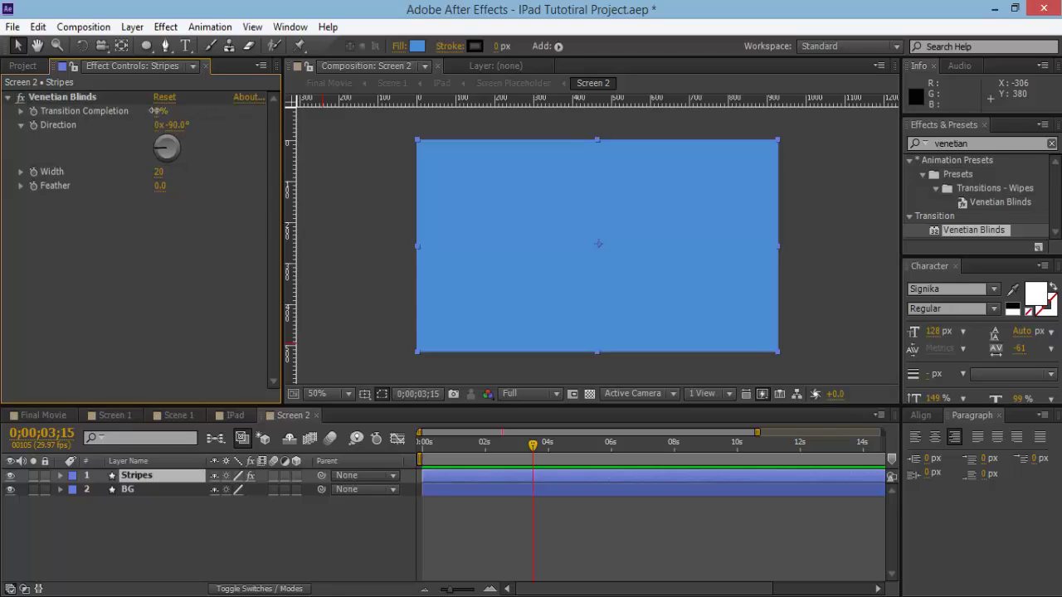
pyautogui.moveTo(160, 115); pyautogui.dragTo(186, 115)
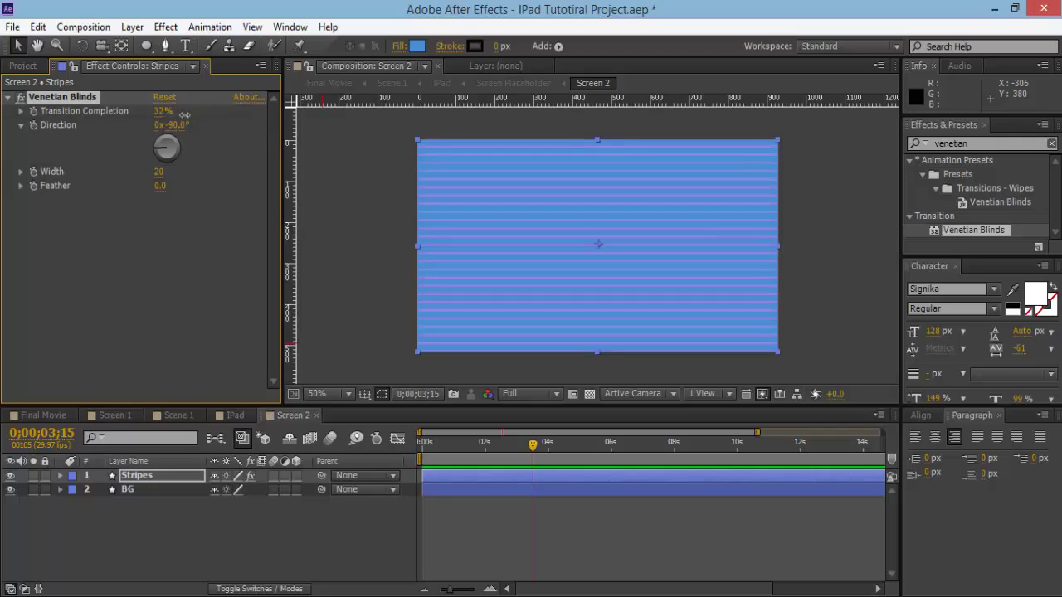
# - Fill the BG layer with light blue 90B3FB
pyautogui.click(170, 495)
pyautogui.click(417, 46)
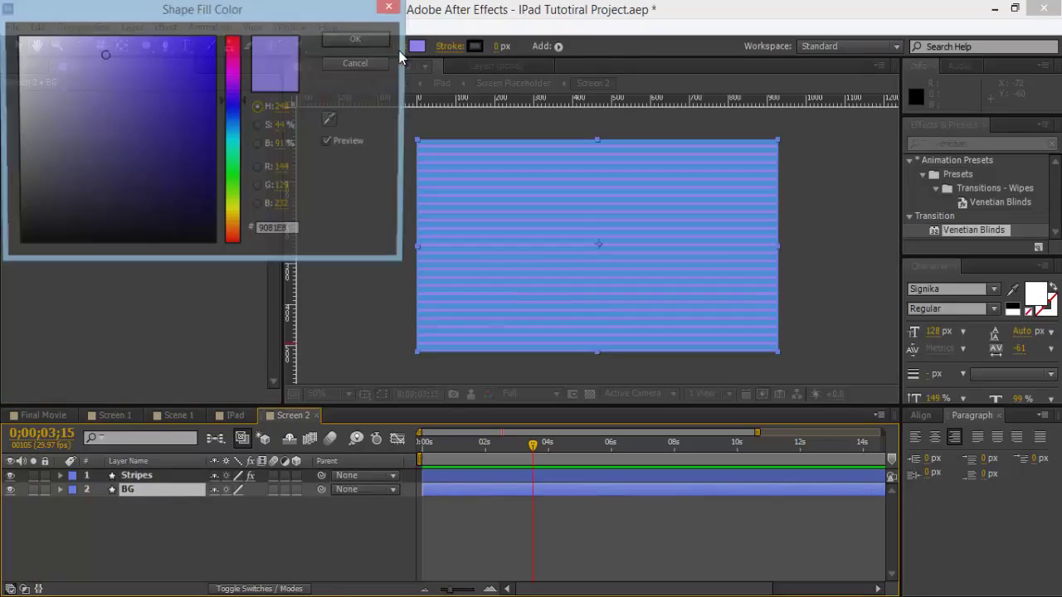
pyautogui.moveTo(116, 67)
pyautogui.mouseDown()
pyautogui.moveTo(98, 78)
pyautogui.moveTo(111, 88)
pyautogui.moveTo(116, 69)
pyautogui.moveTo(100, 40)
pyautogui.mouseUp()
pyautogui.moveTo(246, 108); pyautogui.dragTo(246, 125)
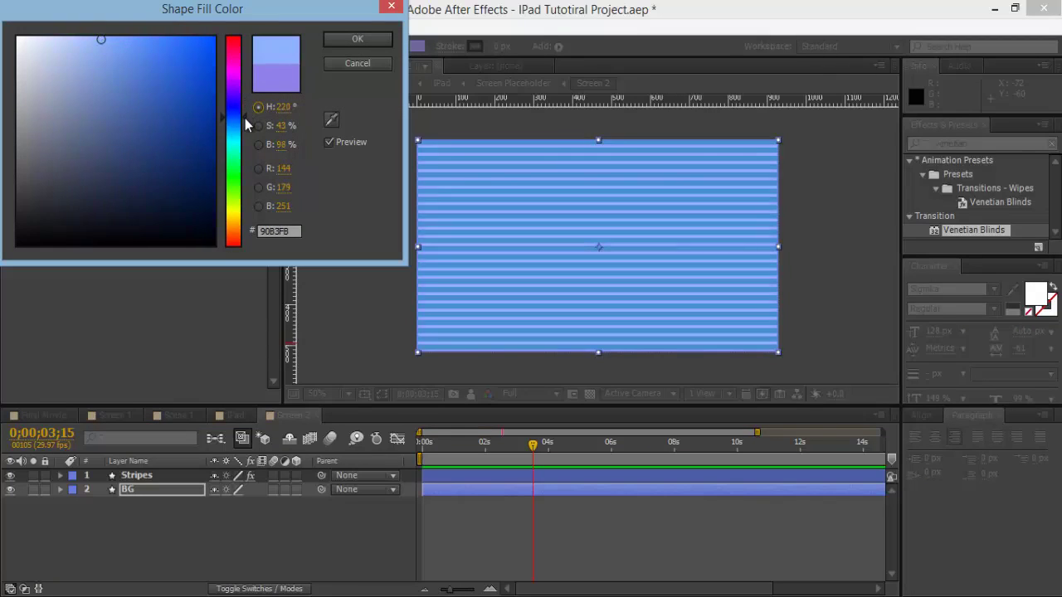
pyautogui.click(334, 41)
pyautogui.click(353, 505)
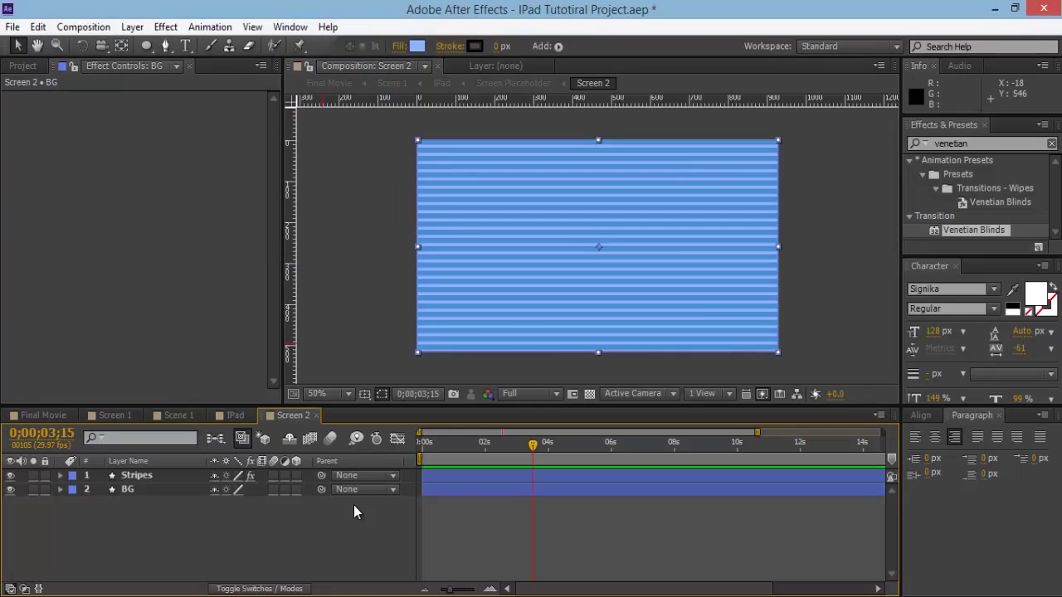
# - Widen the Stripes layer's blinds, raising Transition Completion to 38%
pyautogui.click(150, 476)
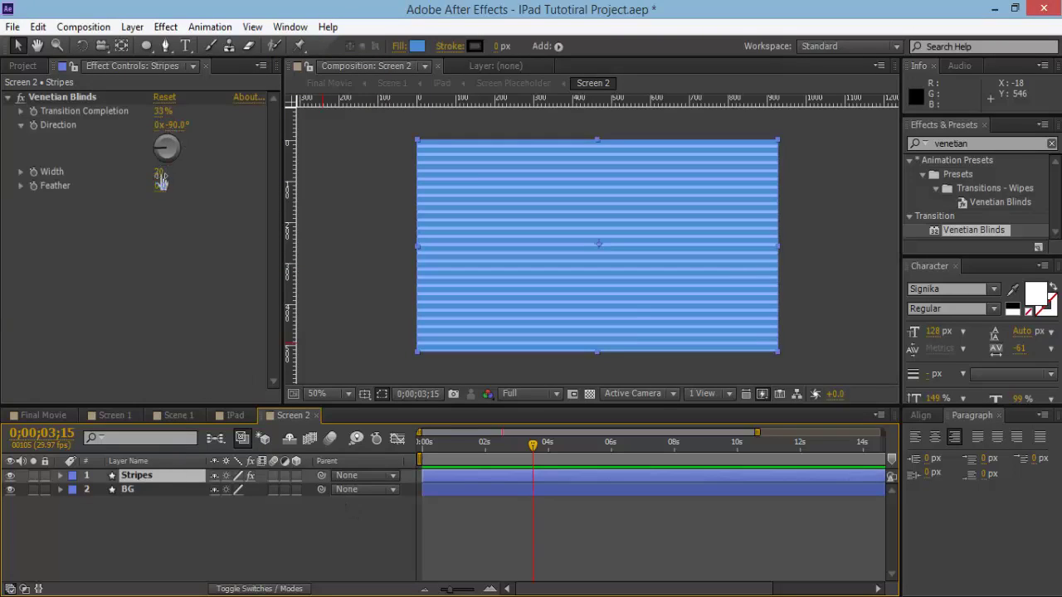
pyautogui.moveTo(160, 181); pyautogui.dragTo(212, 171)
pyautogui.moveTo(161, 111)
pyautogui.mouseDown()
pyautogui.moveTo(208, 119)
pyautogui.moveTo(162, 123)
pyautogui.moveTo(176, 123)
pyautogui.mouseUp()
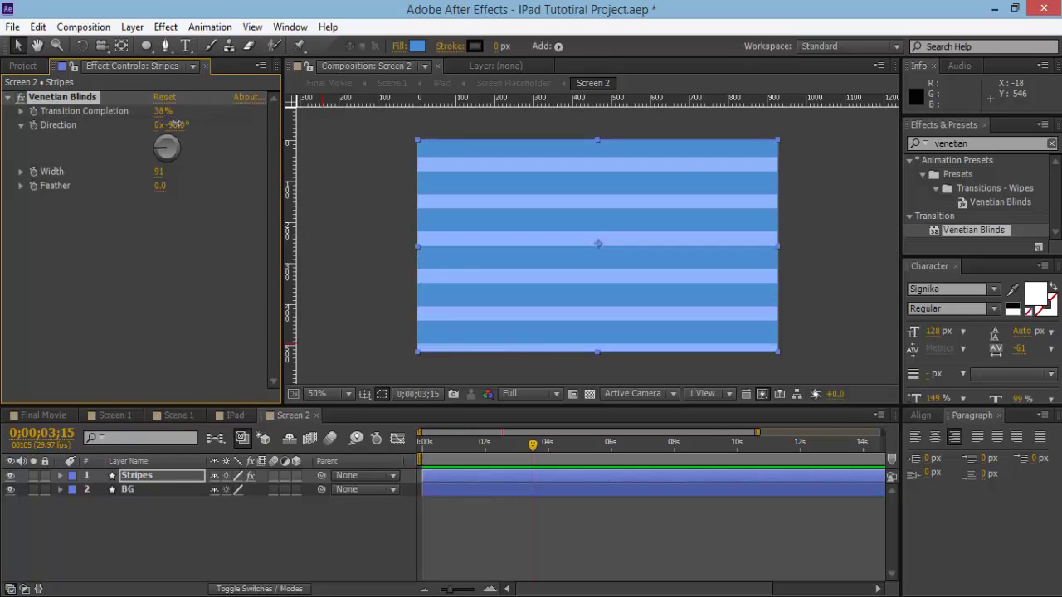
pyautogui.click(646, 527)
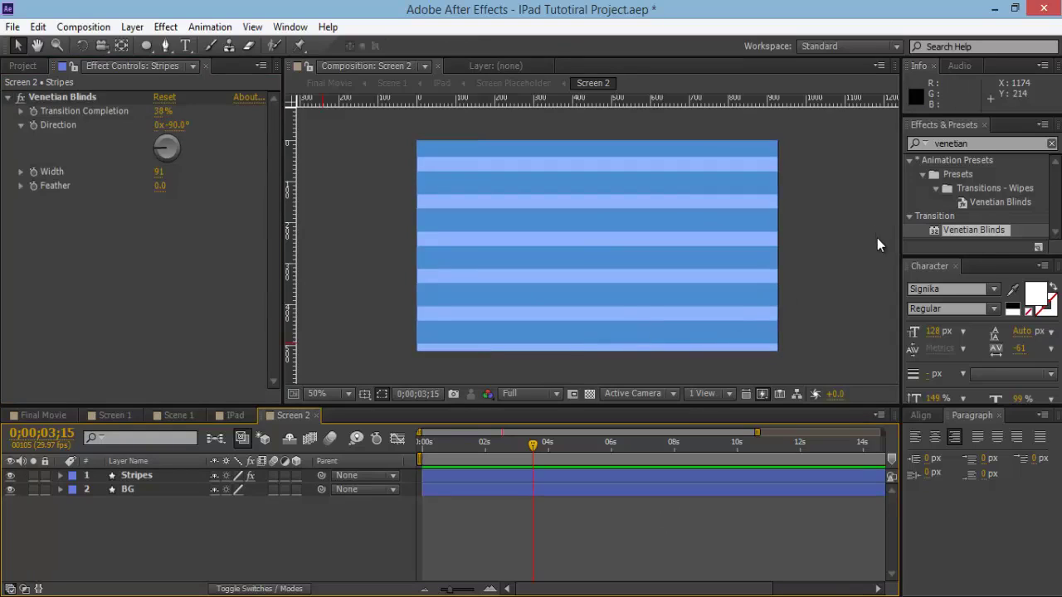
# - Try a darker blue for the BG fill, then cancel to keep light blue
pyautogui.click(141, 491)
pyautogui.click(418, 46)
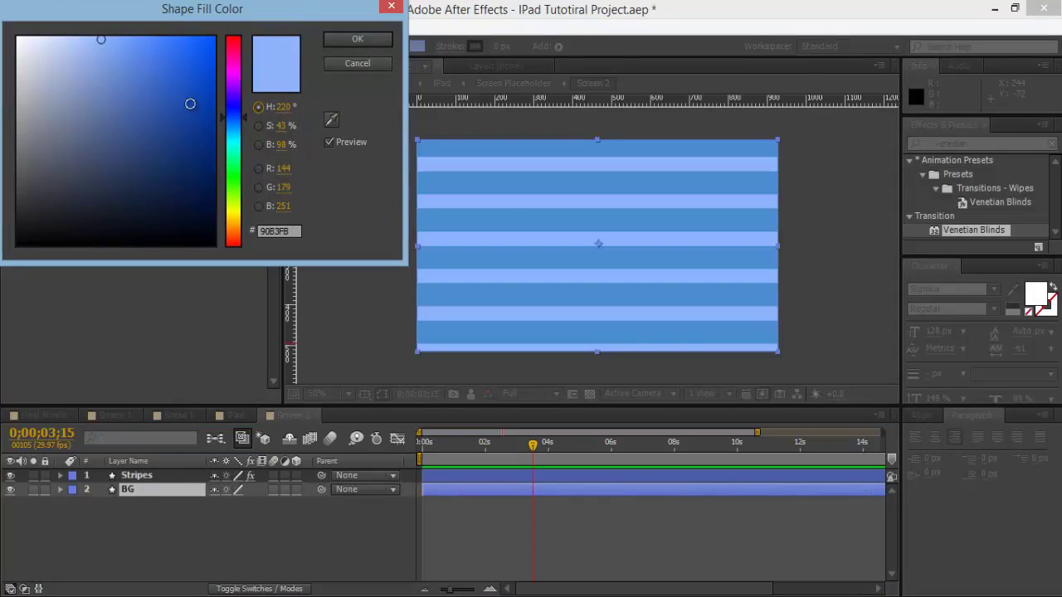
pyautogui.moveTo(190, 102); pyautogui.dragTo(118, 79)
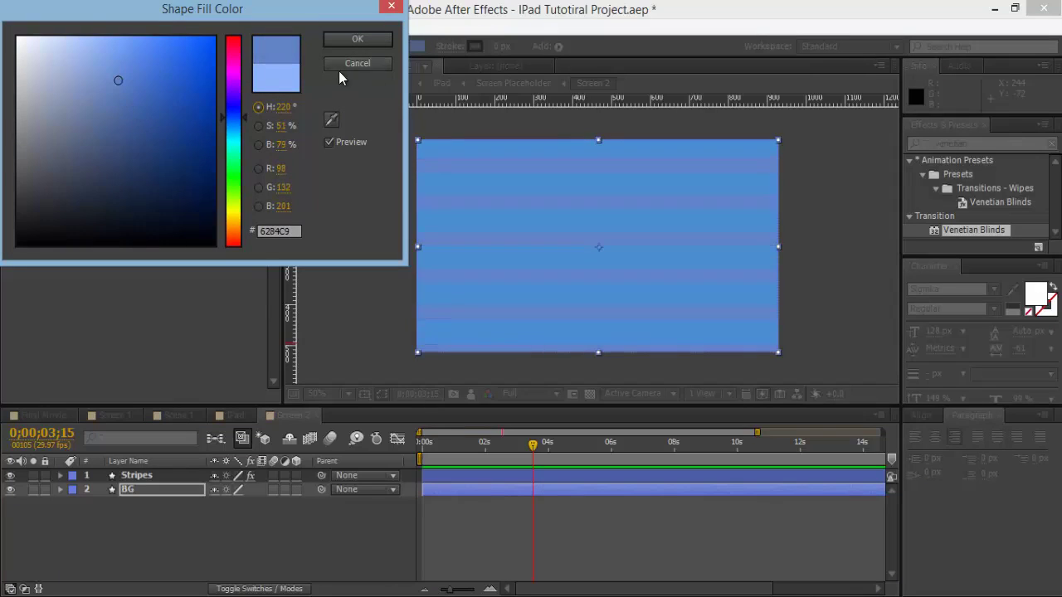
pyautogui.click(340, 70)
# - Add a text layer reading 'ADD IN SOME MORE TEXT' in Screen 2
pyautogui.click(880, 274)
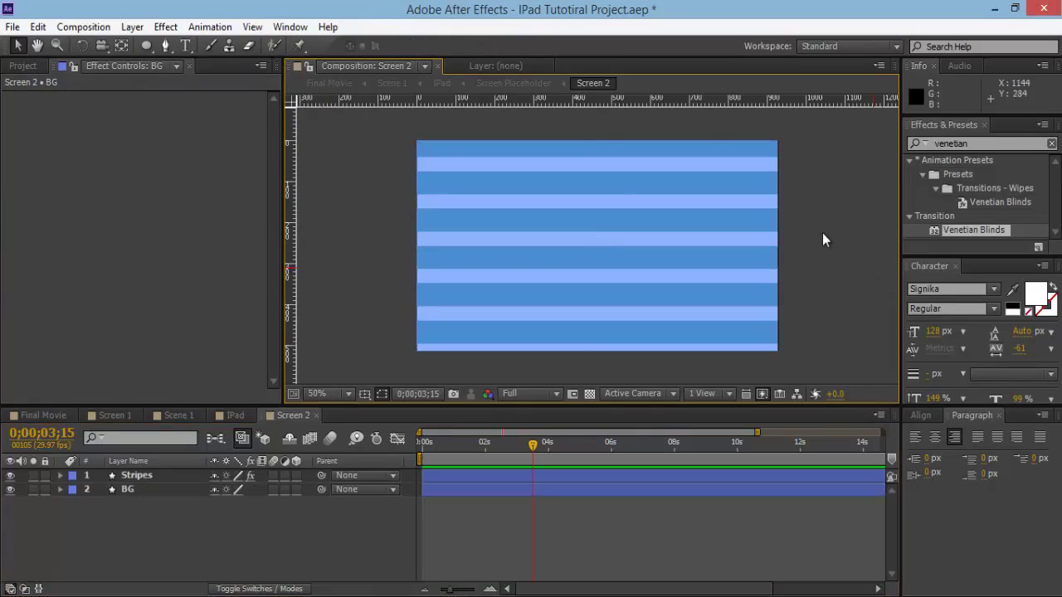
pyautogui.click(185, 45)
pyautogui.click(507, 242)
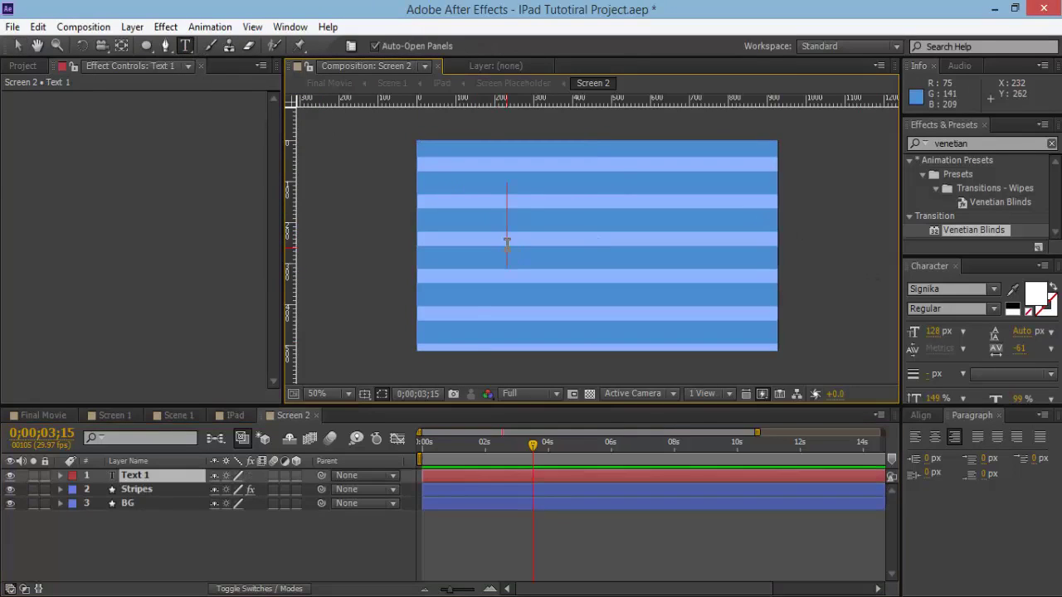
pyautogui.write('ADDINS')
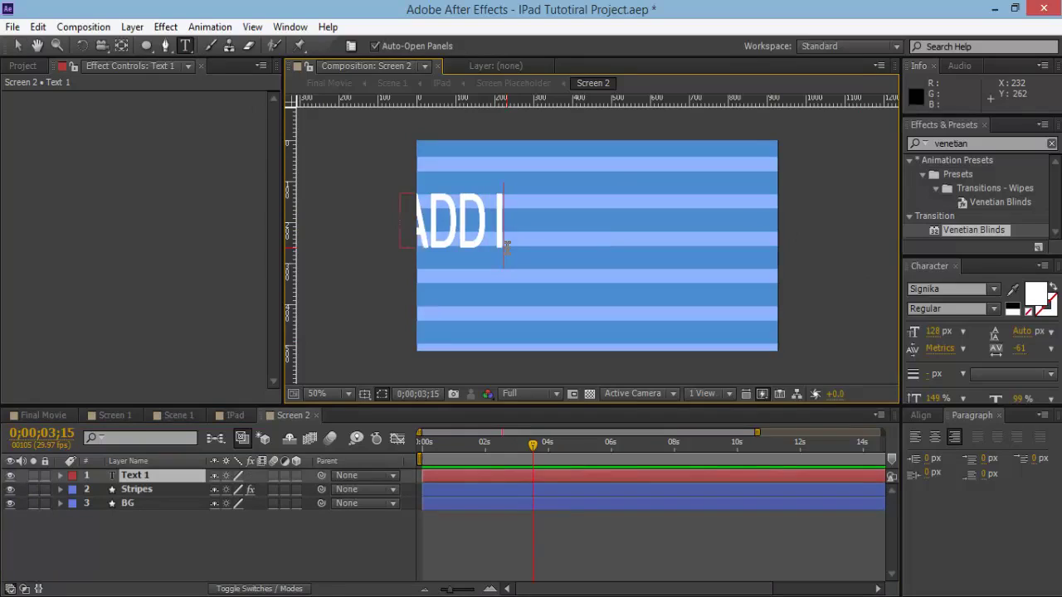
pyautogui.write(' SOME MORE')
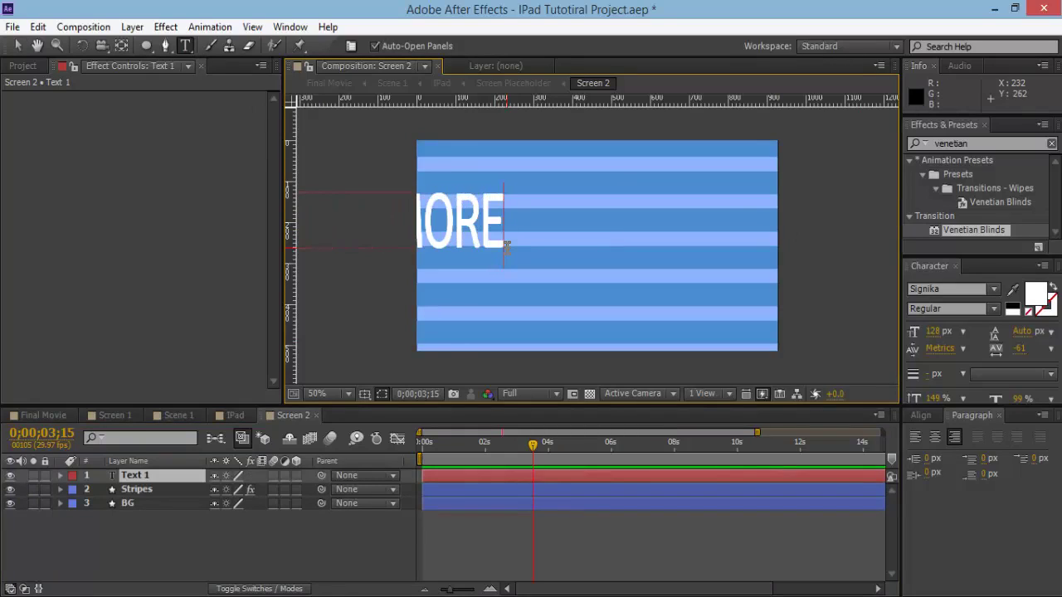
pyautogui.write(' TEXT')
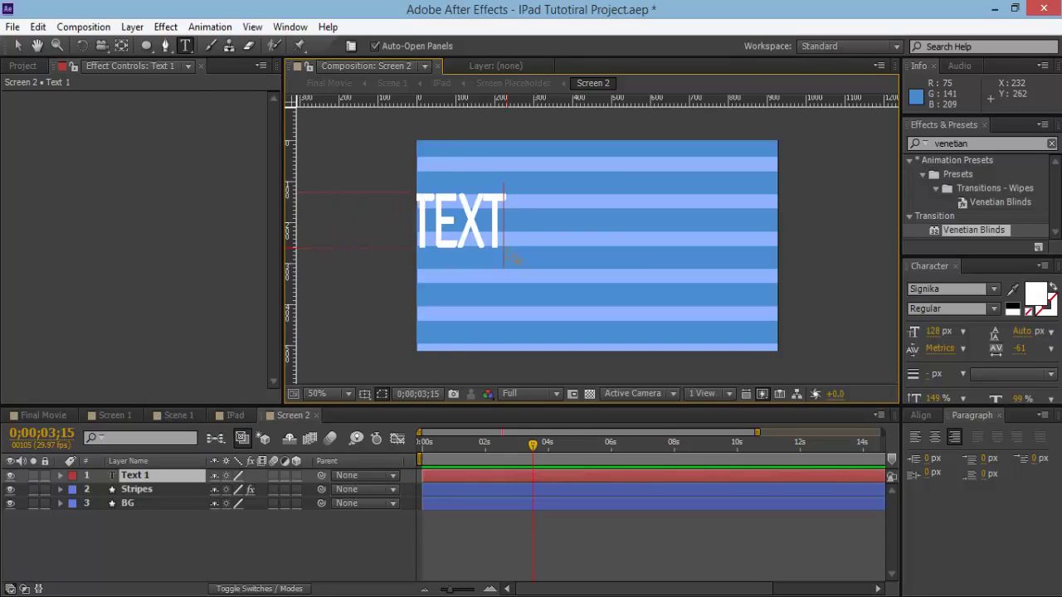
pyautogui.press('Escape')
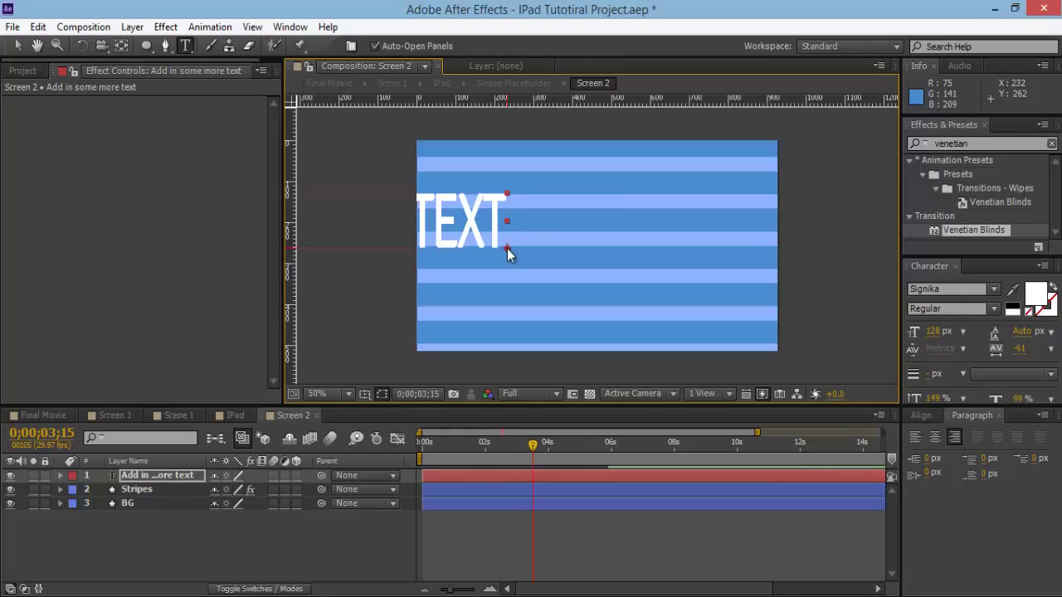
# - Reduce the text's font size and centre it over the blue stripes
pyautogui.click(19, 47)
pyautogui.moveTo(486, 231); pyautogui.dragTo(818, 254)
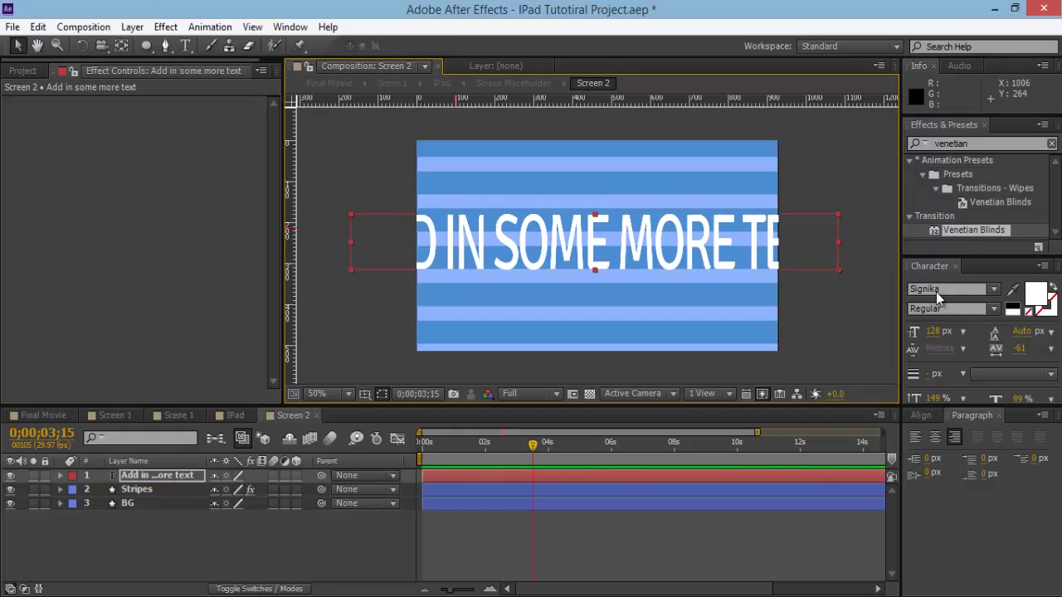
pyautogui.moveTo(955, 255); pyautogui.dragTo(955, 205)
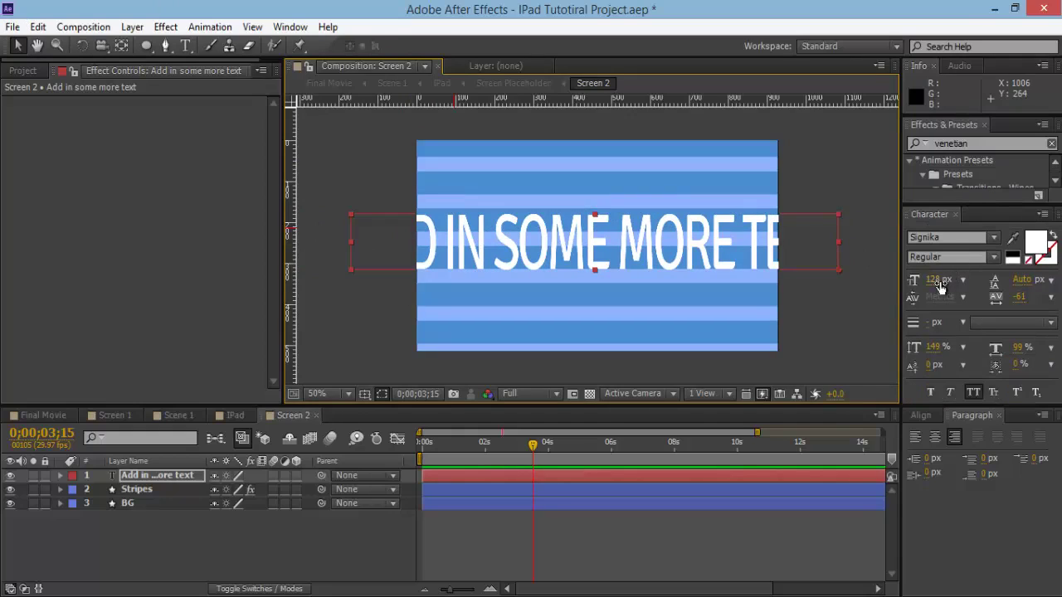
pyautogui.moveTo(941, 285); pyautogui.dragTo(911, 286)
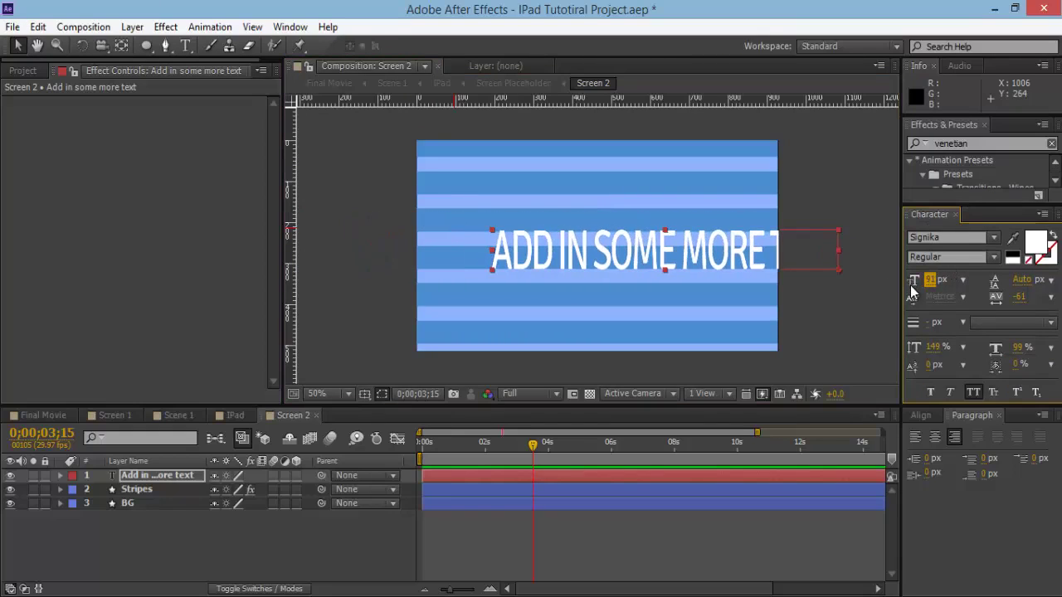
pyautogui.moveTo(766, 256); pyautogui.dragTo(691, 261)
pyautogui.click(935, 280)
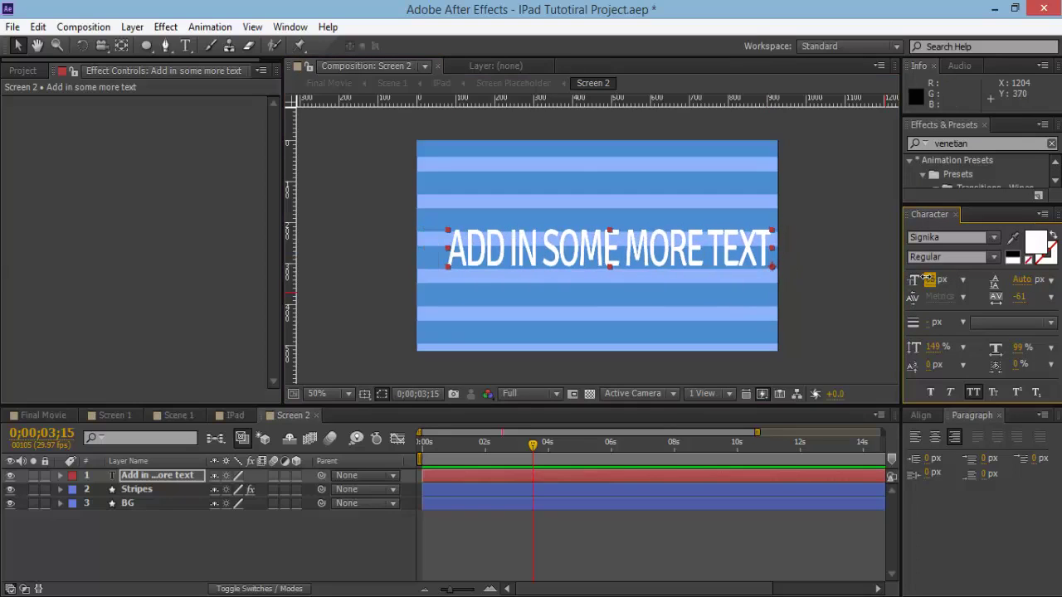
pyautogui.write('44')
pyautogui.press('Return')
pyautogui.moveTo(709, 258); pyautogui.dragTo(711, 254)
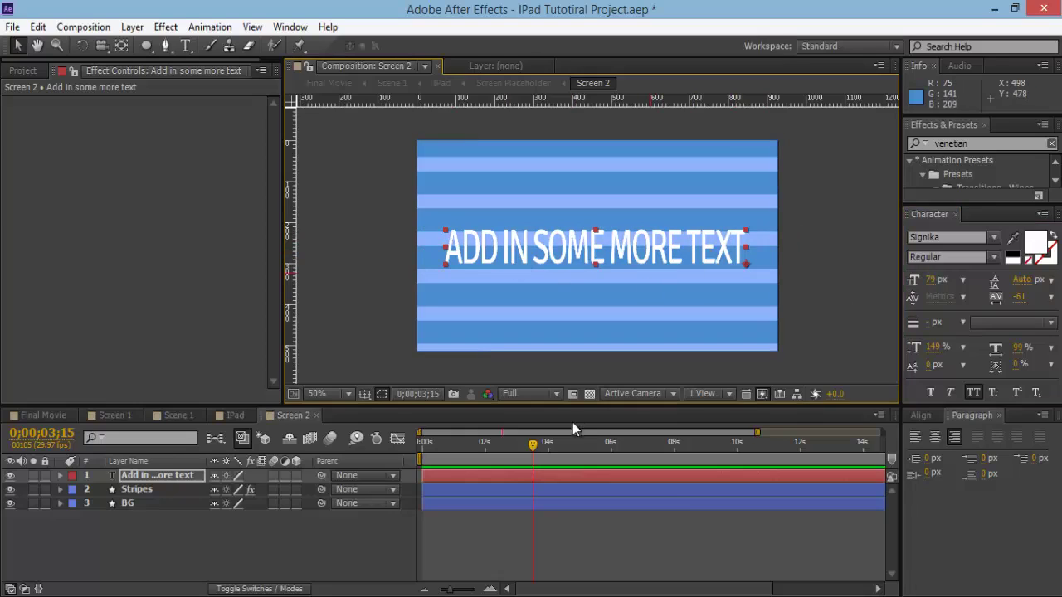
pyautogui.moveTo(532, 452); pyautogui.dragTo(414, 446)
# - Add an Opacity animator to the text layer with Opacity set to 0%
pyautogui.click(480, 443)
pyautogui.click(60, 478)
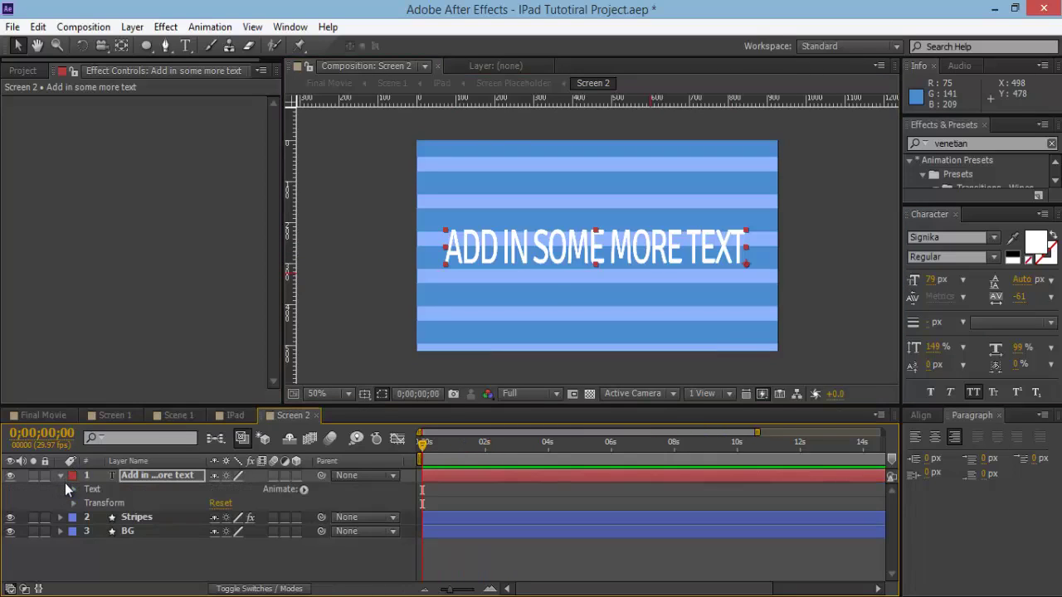
pyautogui.click(304, 490)
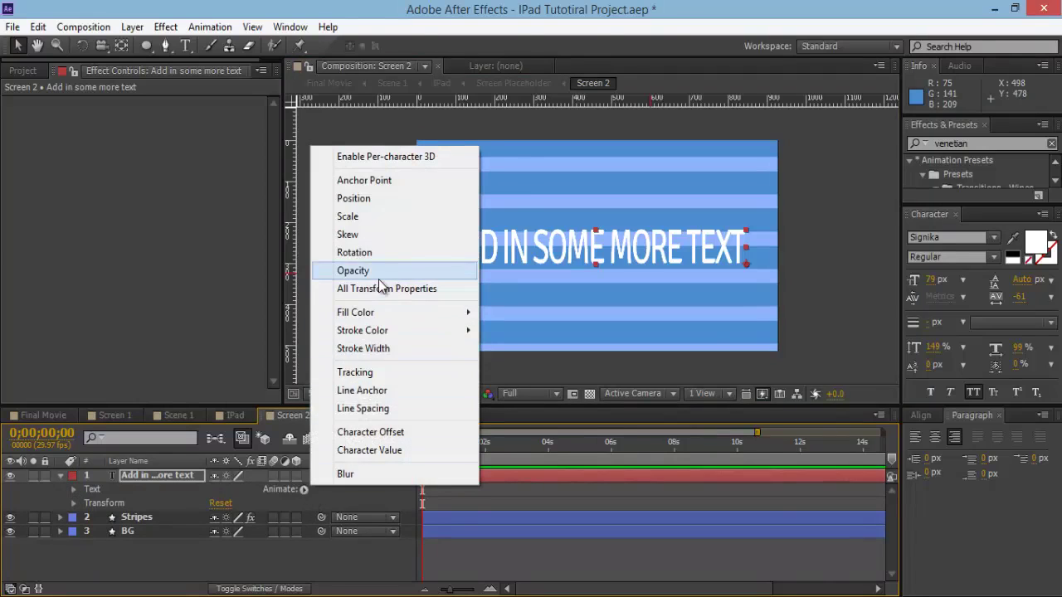
pyautogui.press('Escape')
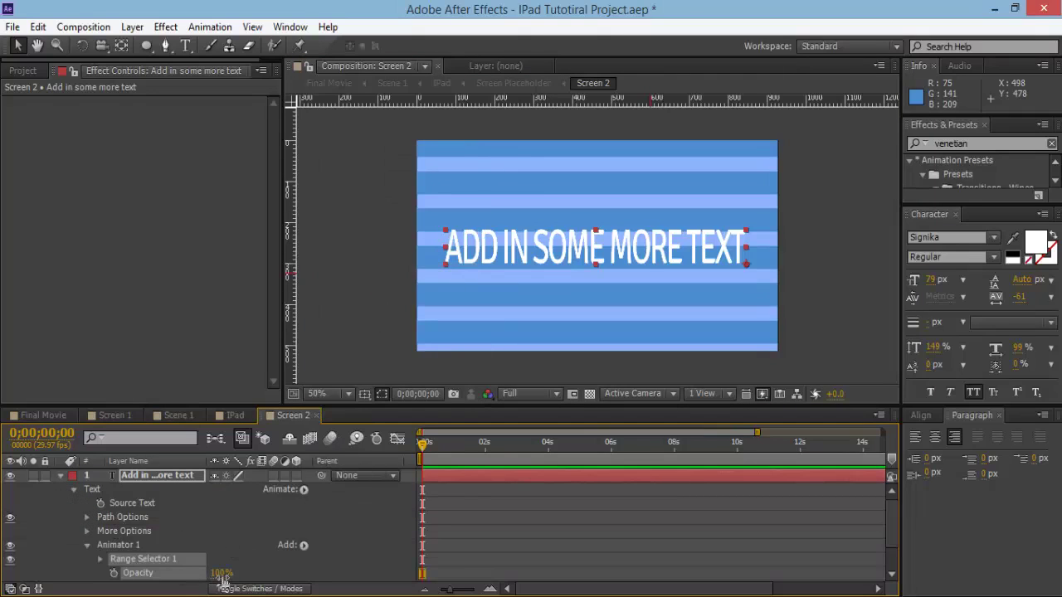
pyautogui.moveTo(220, 573); pyautogui.dragTo(22, 583)
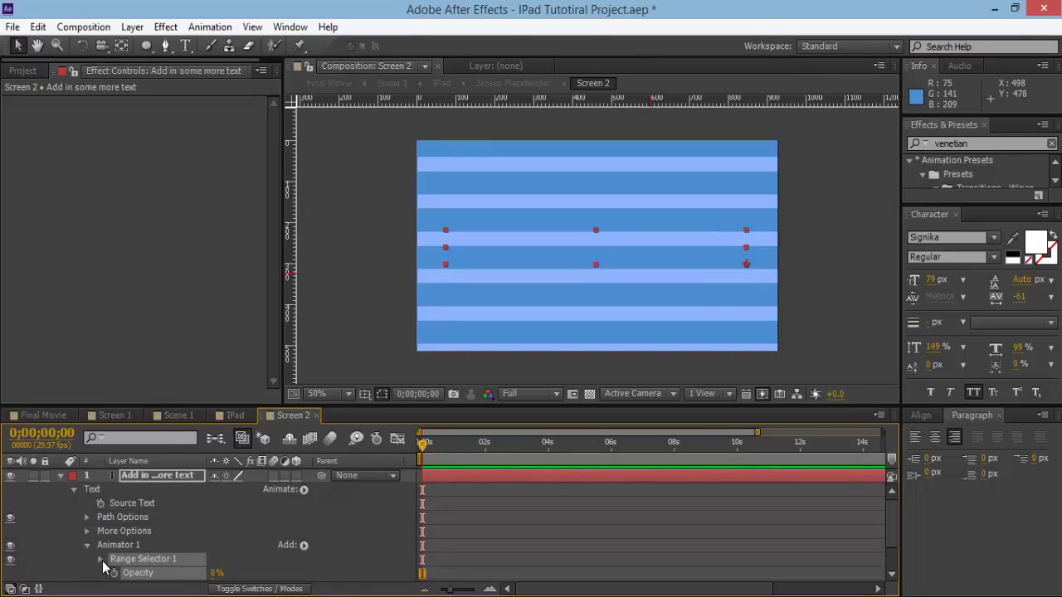
# - Keyframe the Range Selector Offset from 0% at the start to 100% at 0;00;02;27
pyautogui.click(100, 560)
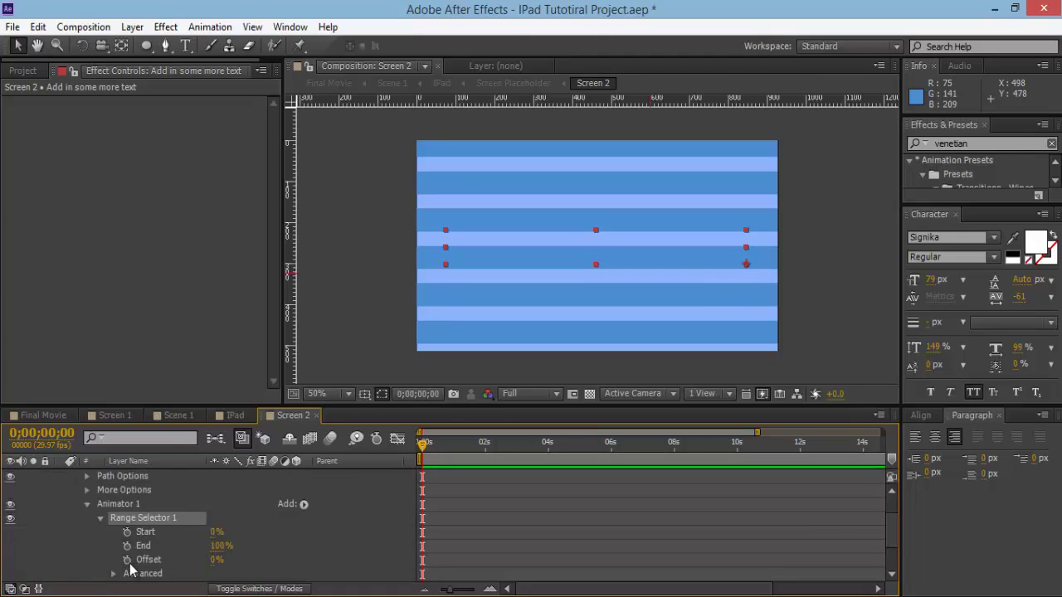
pyautogui.click(127, 561)
pyautogui.moveTo(426, 445); pyautogui.dragTo(517, 454)
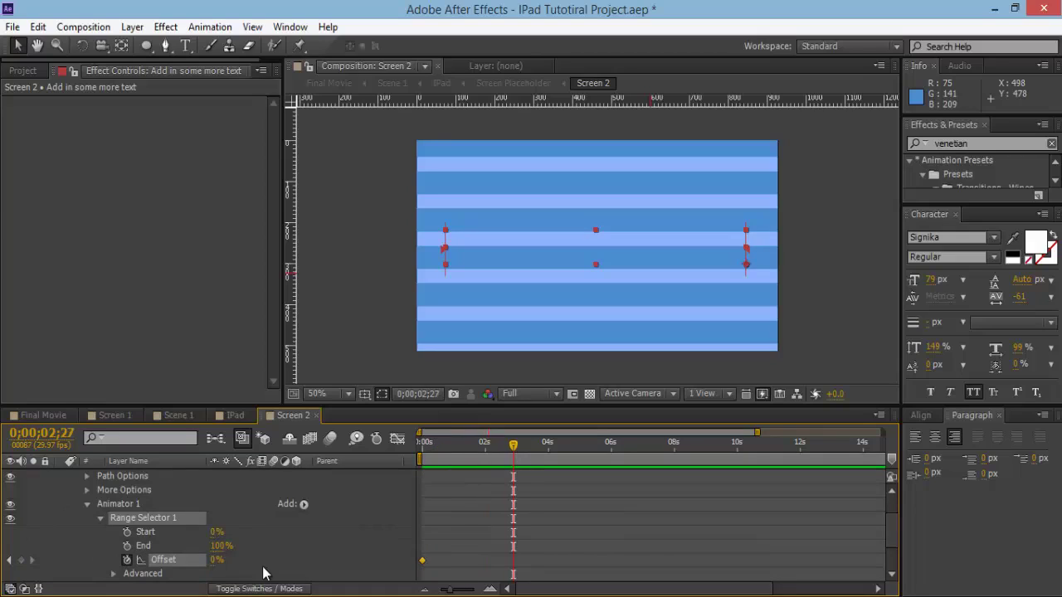
pyautogui.moveTo(216, 560); pyautogui.dragTo(385, 560)
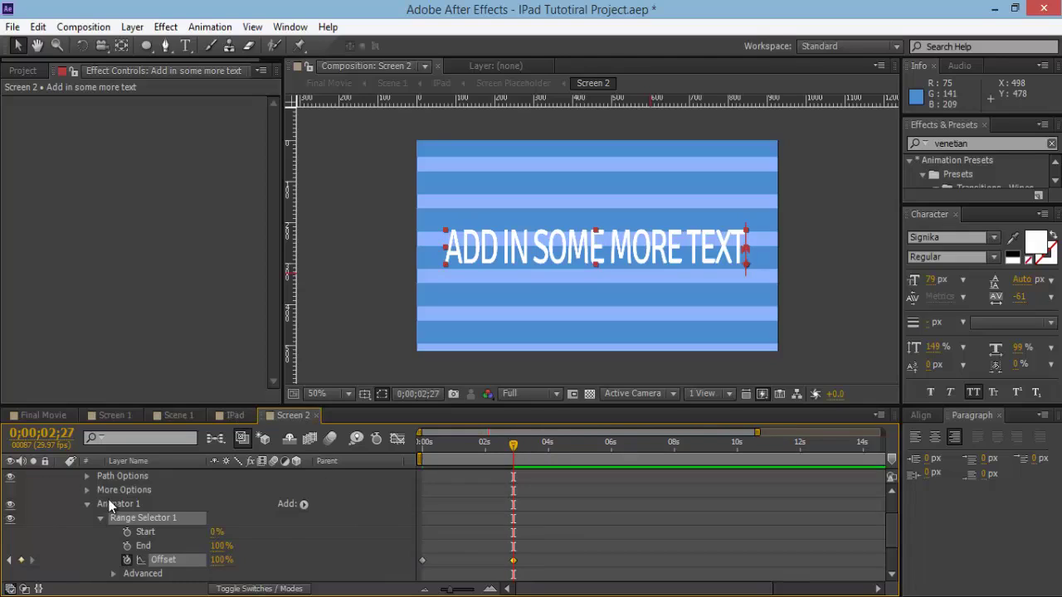
pyautogui.scroll(1, 72, 489)
pyautogui.click(60, 475)
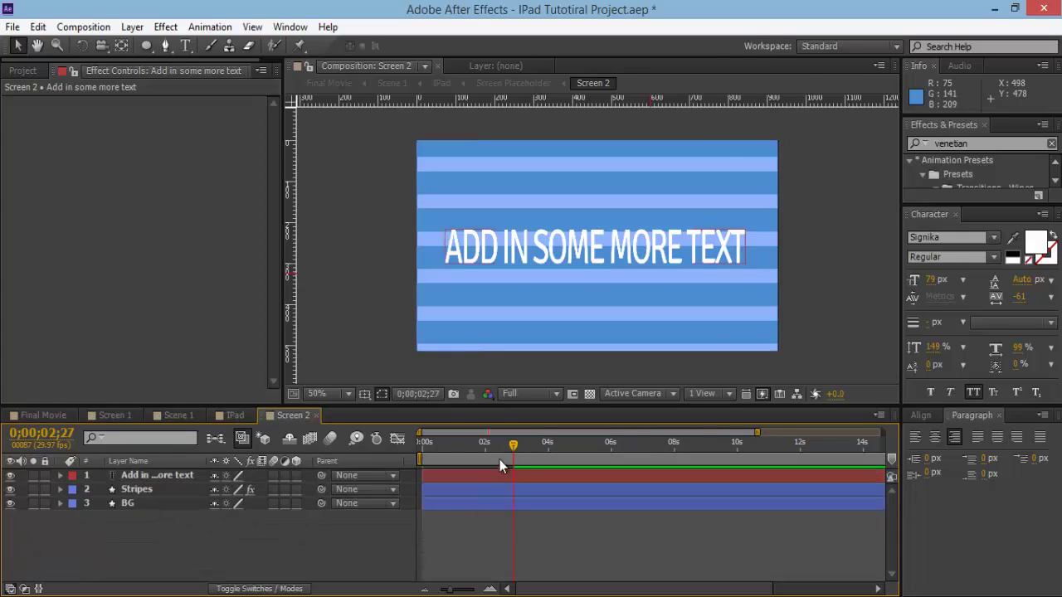
pyautogui.moveTo(503, 448); pyautogui.dragTo(367, 452)
pyautogui.press('space')
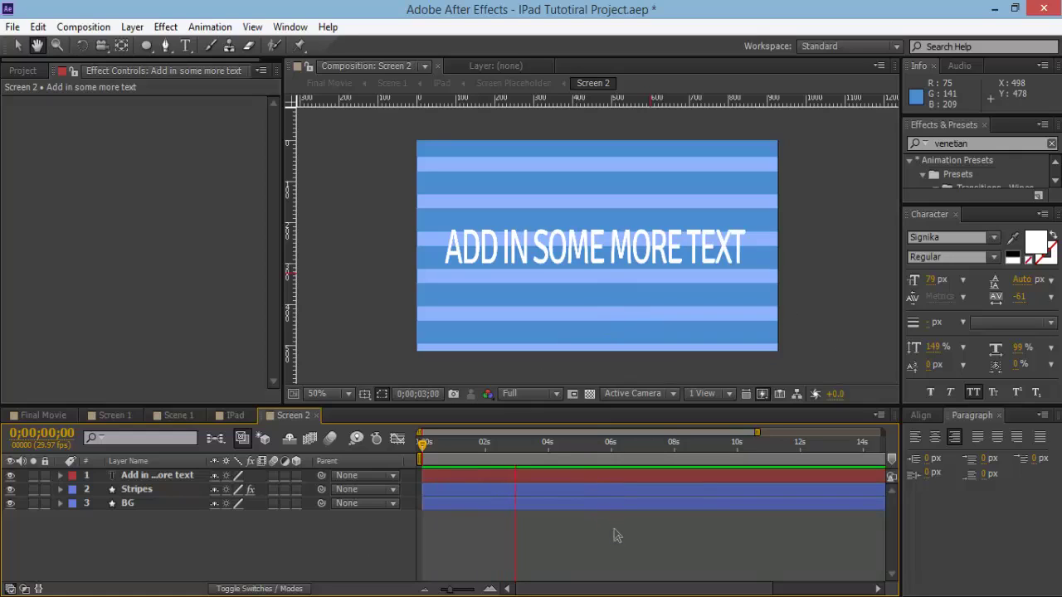
pyautogui.press('space')
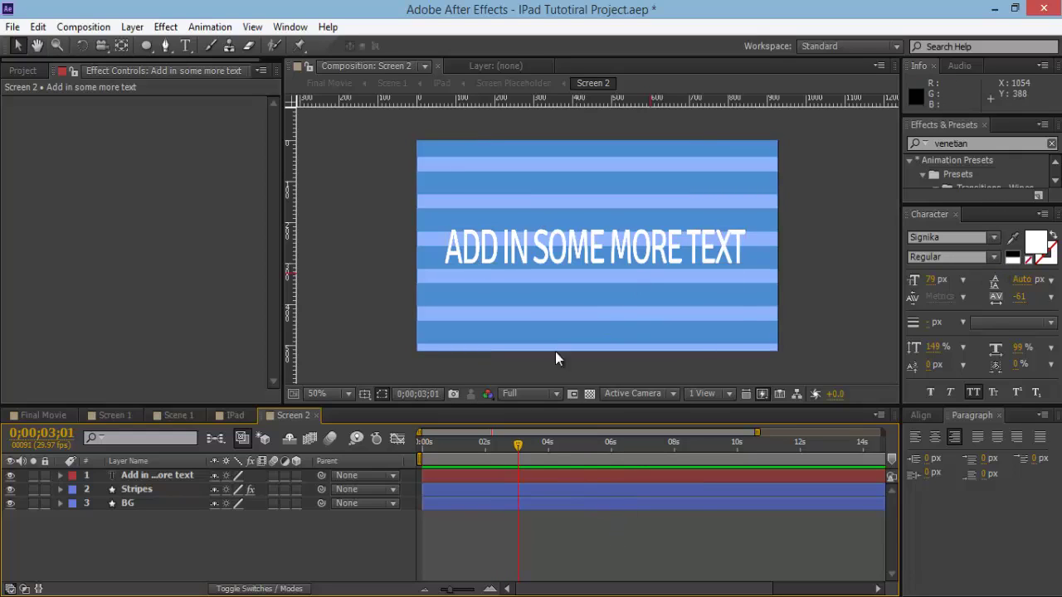
# - Close Screen 2 and check the iPad screen in Final Movie at 0;00;07;27
pyautogui.click(315, 415)
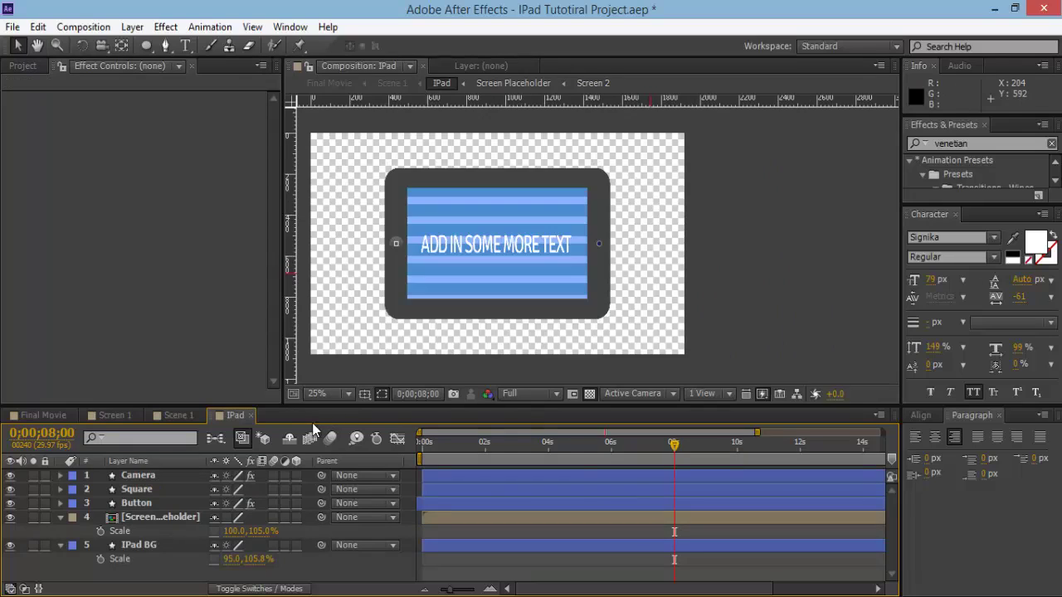
pyautogui.click(64, 415)
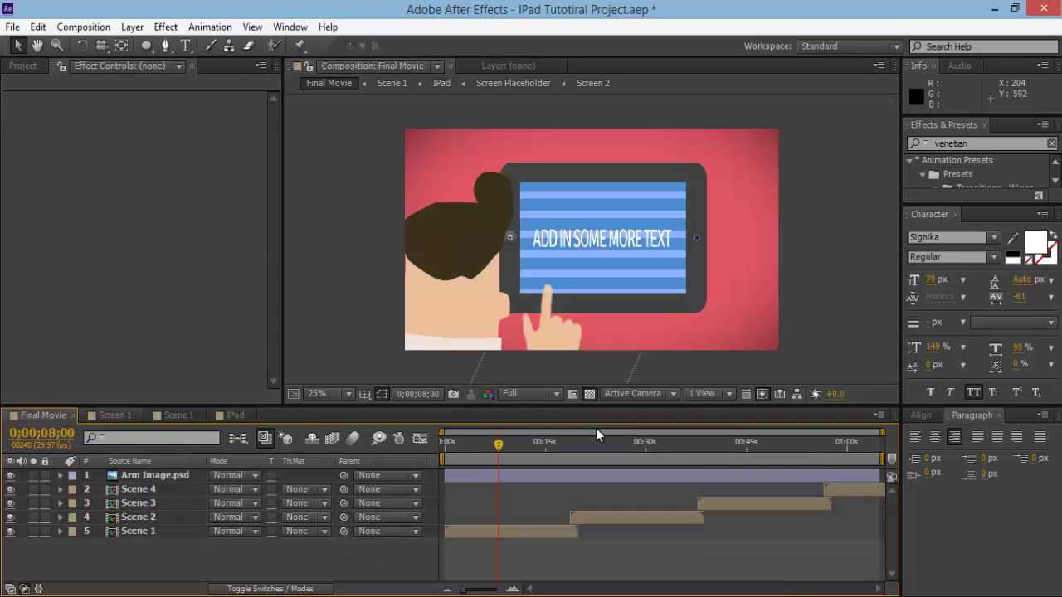
pyautogui.moveTo(499, 444)
pyautogui.mouseDown()
pyautogui.moveTo(463, 449)
pyautogui.moveTo(499, 454)
pyautogui.mouseUp()
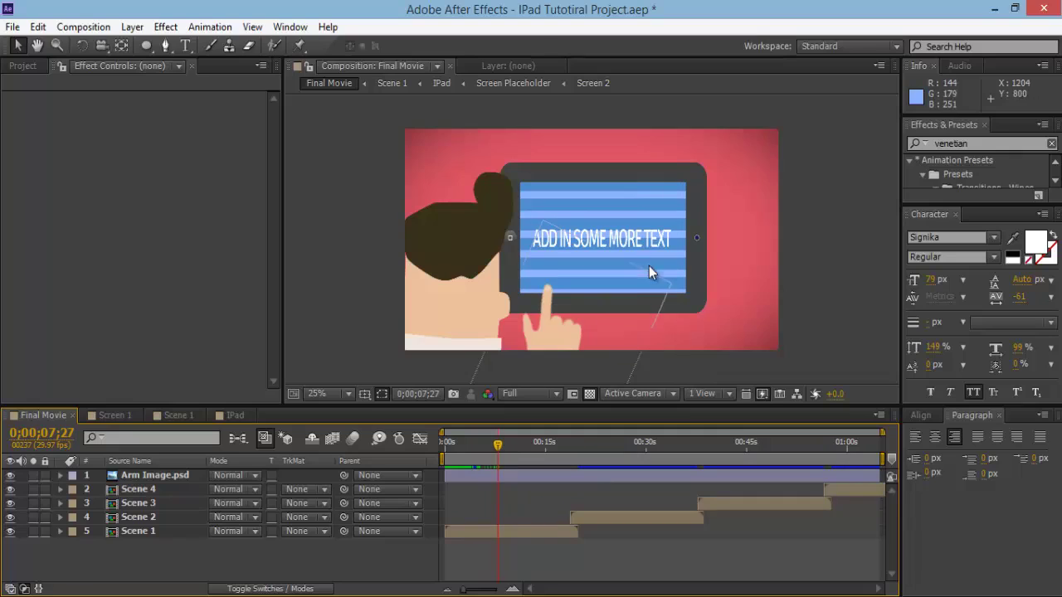